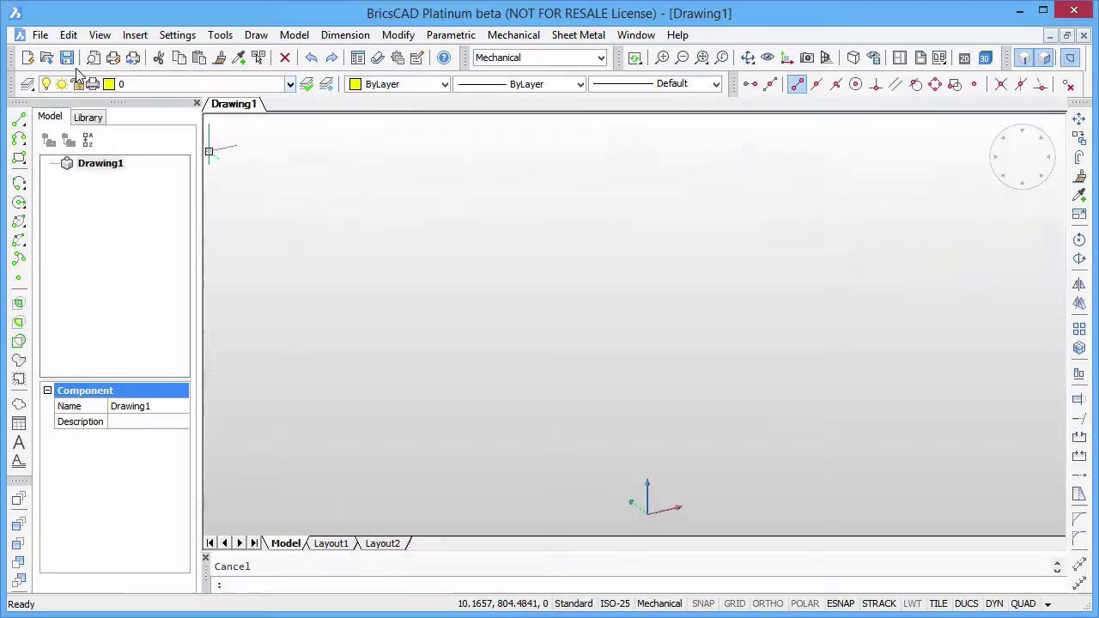
- Import the SolidWorks part arm3_REC_20140903 from the JetCAM_Demo_Import folder into the drawing
left_click(38, 36)
left_click(154, 276)
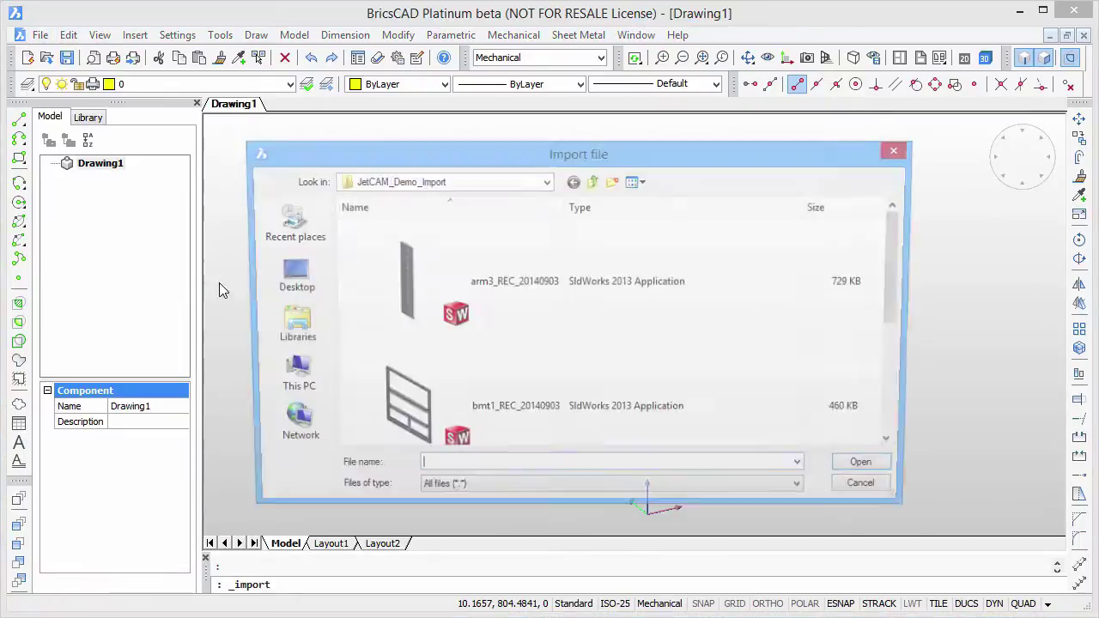
left_click(603, 302)
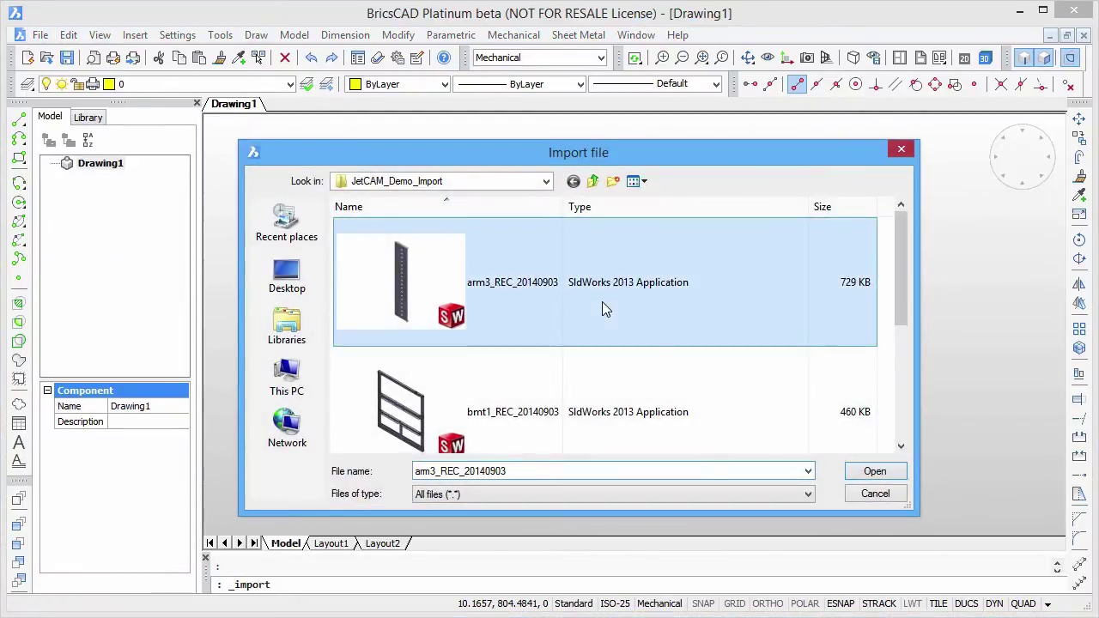
left_click(876, 470)
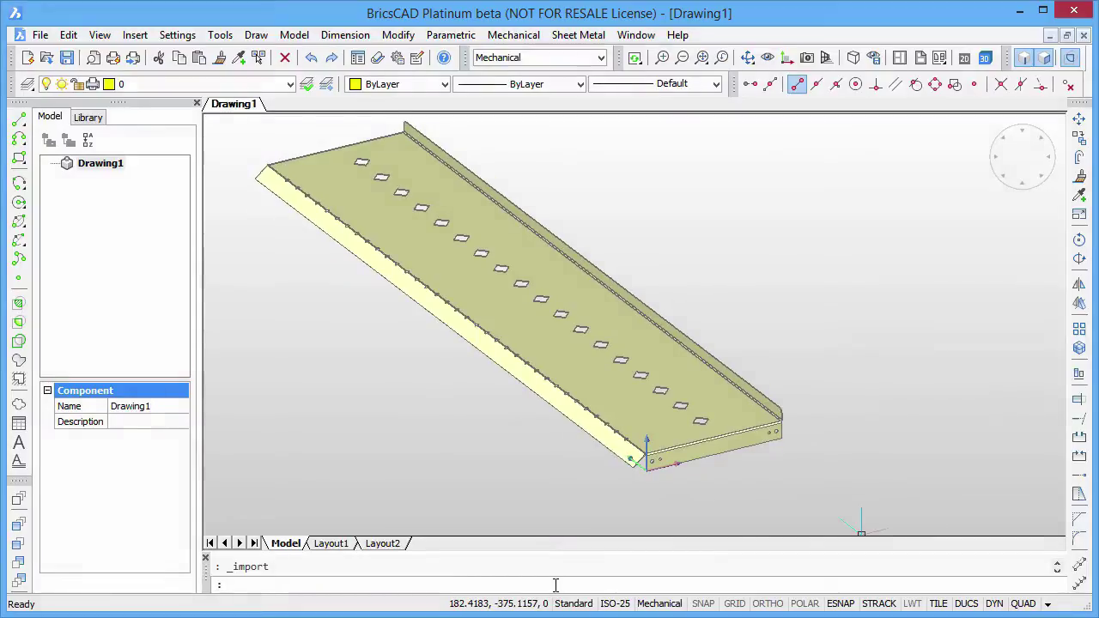
- Convert the entire model to sheet metal with SMCONVERT and select Flange_5 in the model structure
type("SMCONVERT")
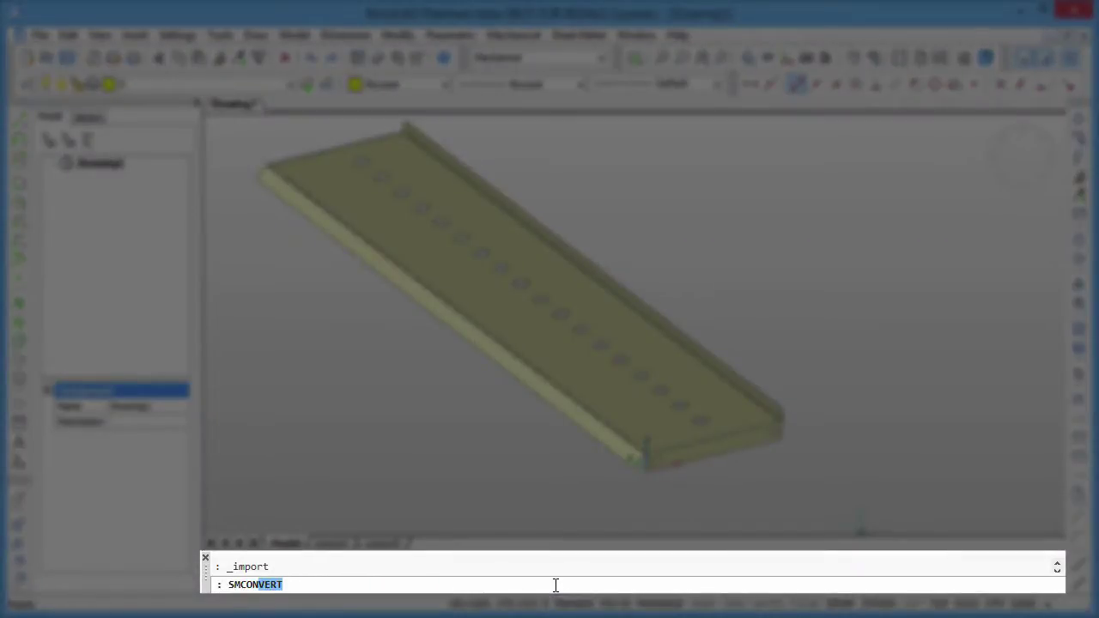
key("Return")
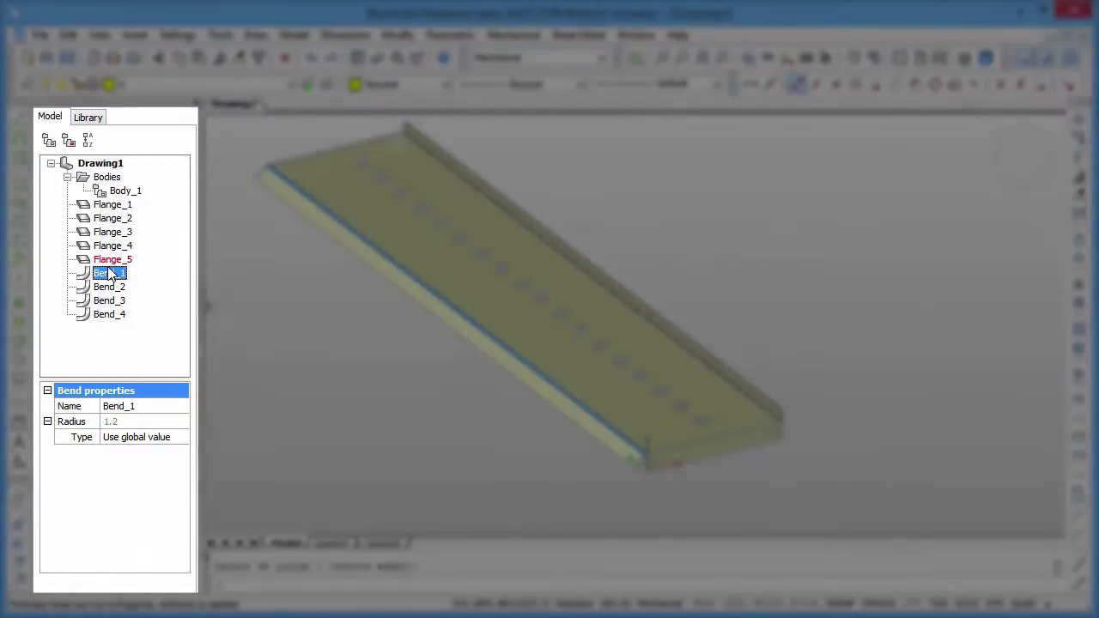
left_click(112, 259)
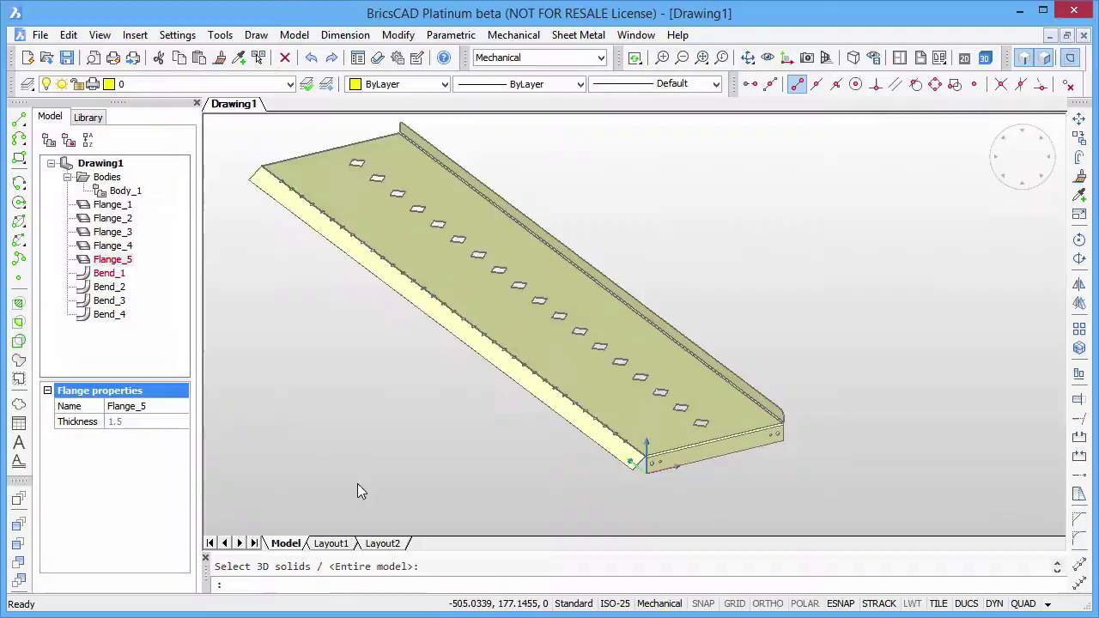
- Unfold the sheet metal part from its large perforated flange and place the flat pattern behind the folded part
scroll(378, 482, "up", 6)
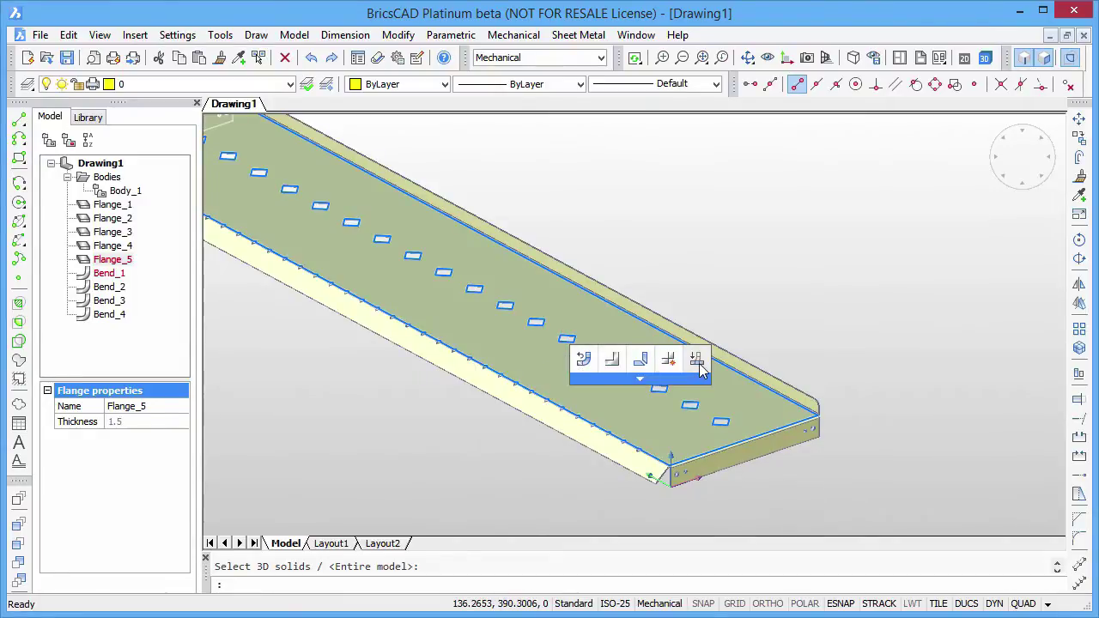
left_click(699, 364)
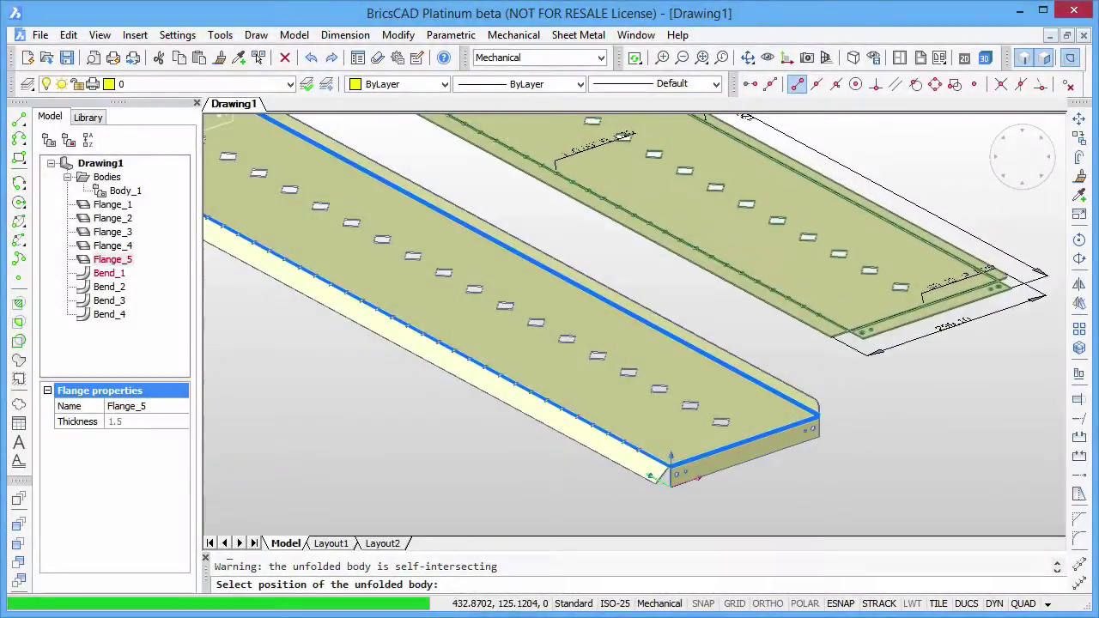
left_click(640, 162)
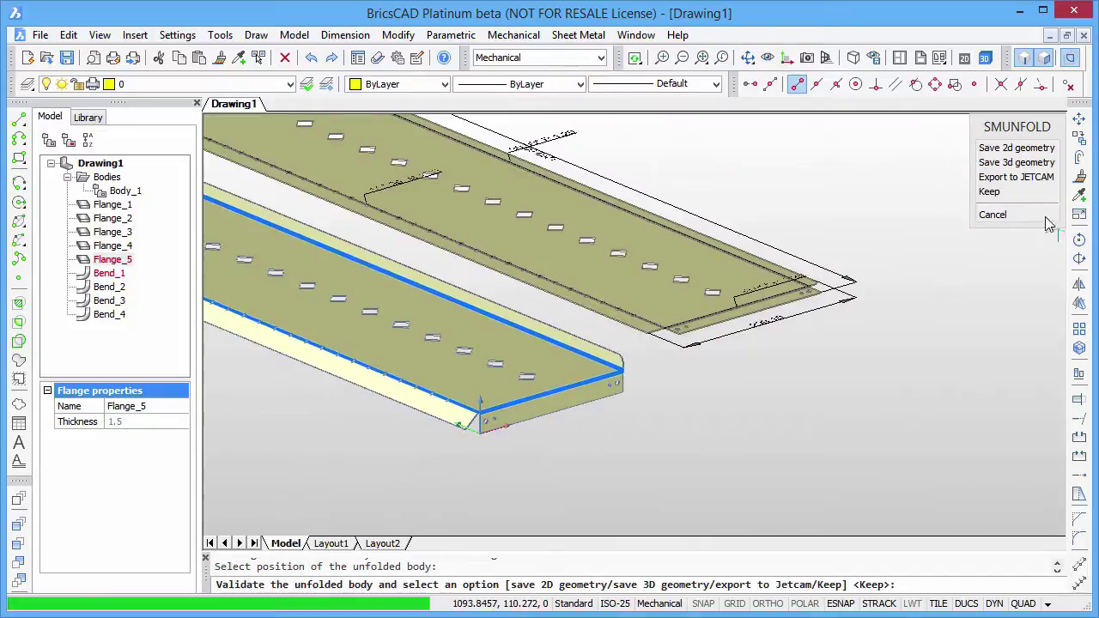
- Export the unfolded body to JetCAM as Drawing1_unfold in DXF format and close the exported drawing
left_click(1016, 177)
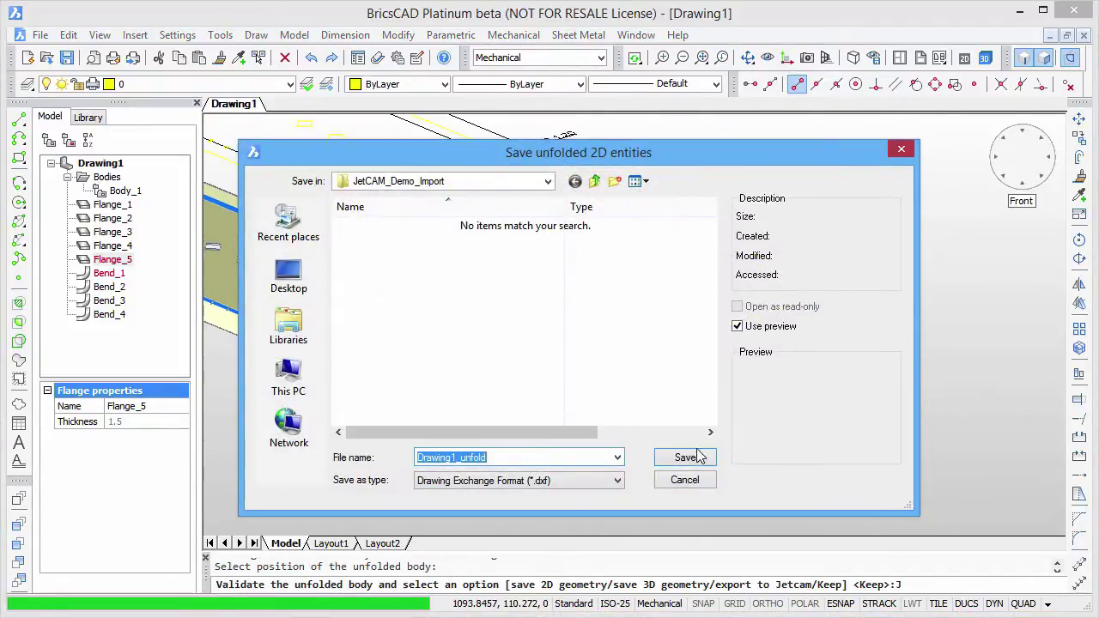
left_click(694, 458)
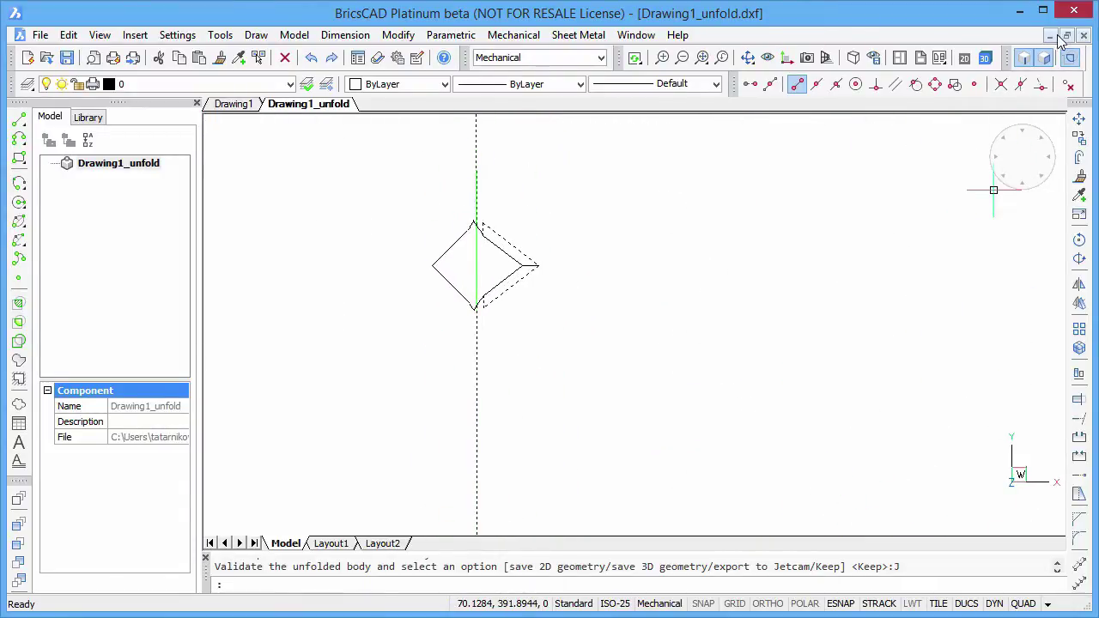
left_click(1084, 35)
left_click(600, 316)
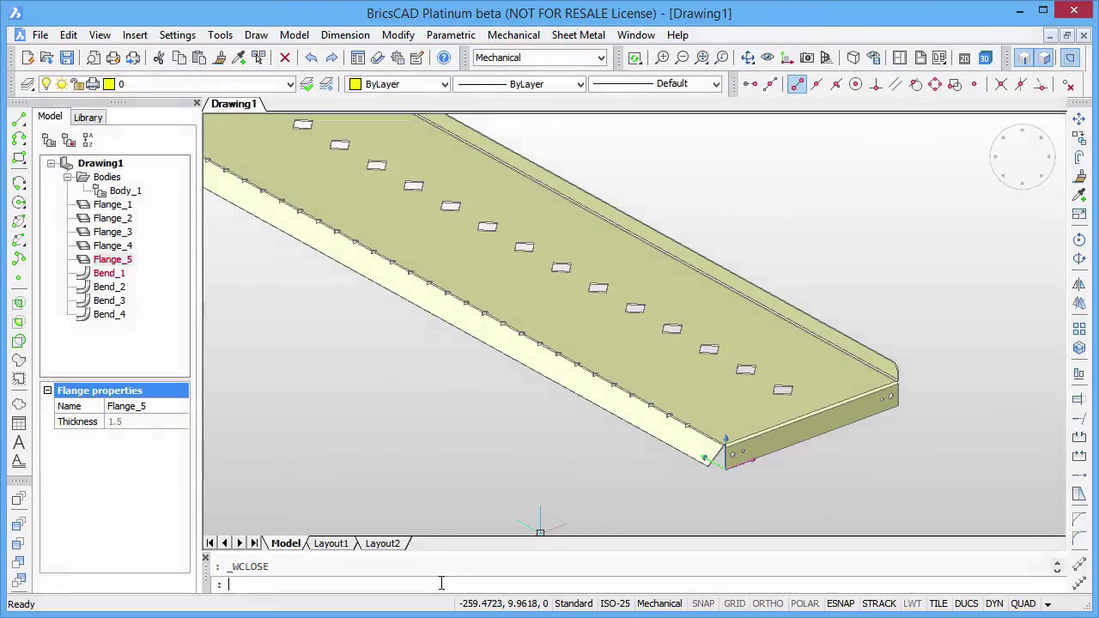
- Repair the sheet metal body and convert the entire model to sheet metal again with SMCONVERT
type("sm")
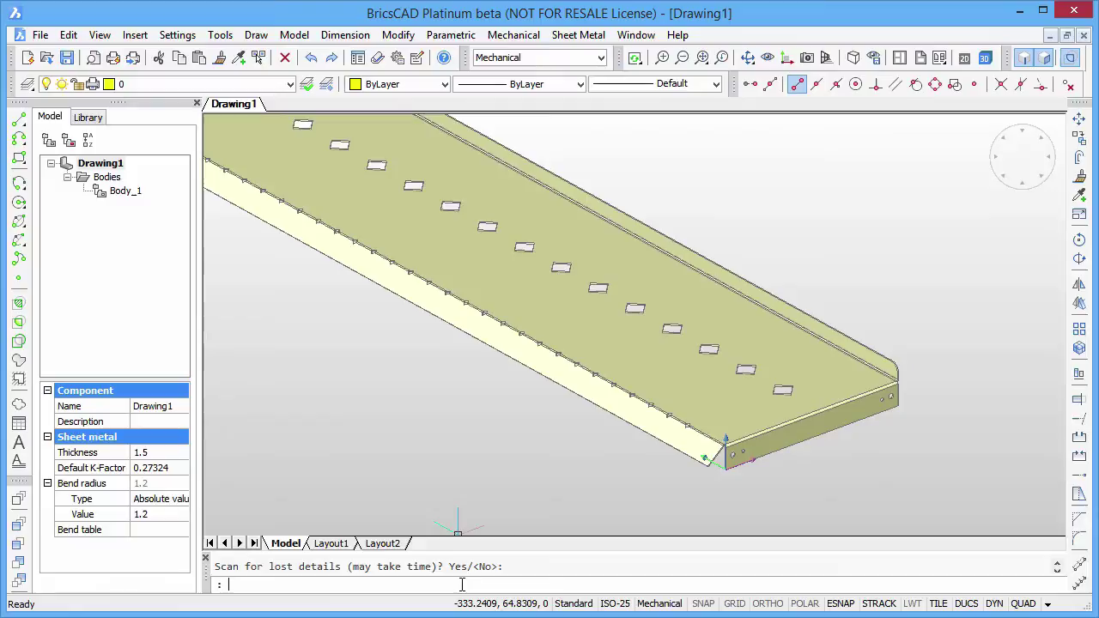
type("smc")
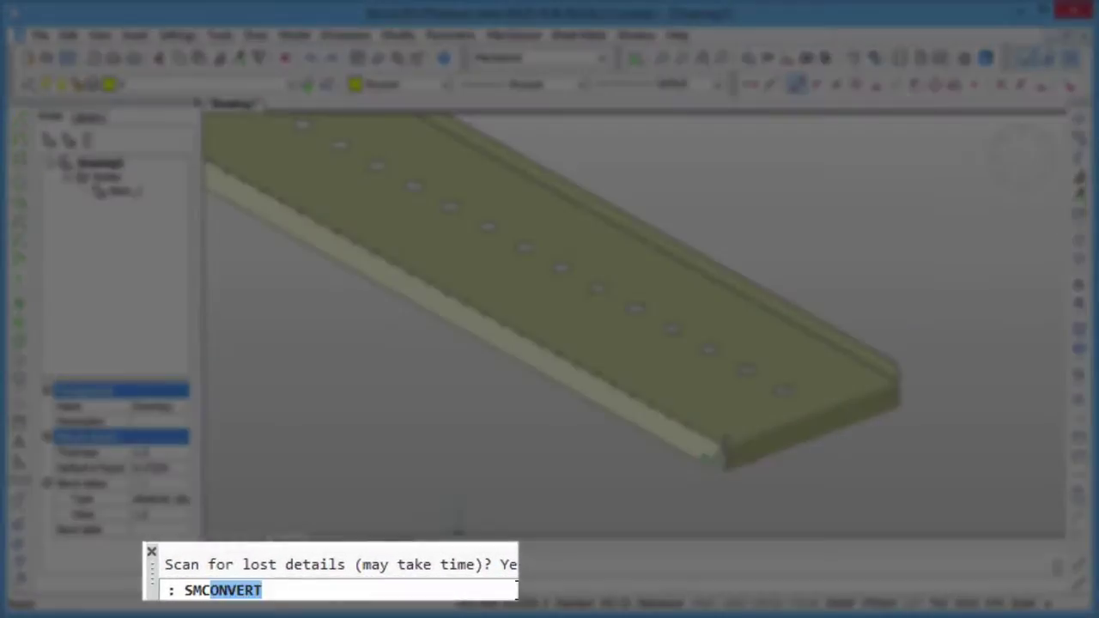
key("Return")
key("Return")
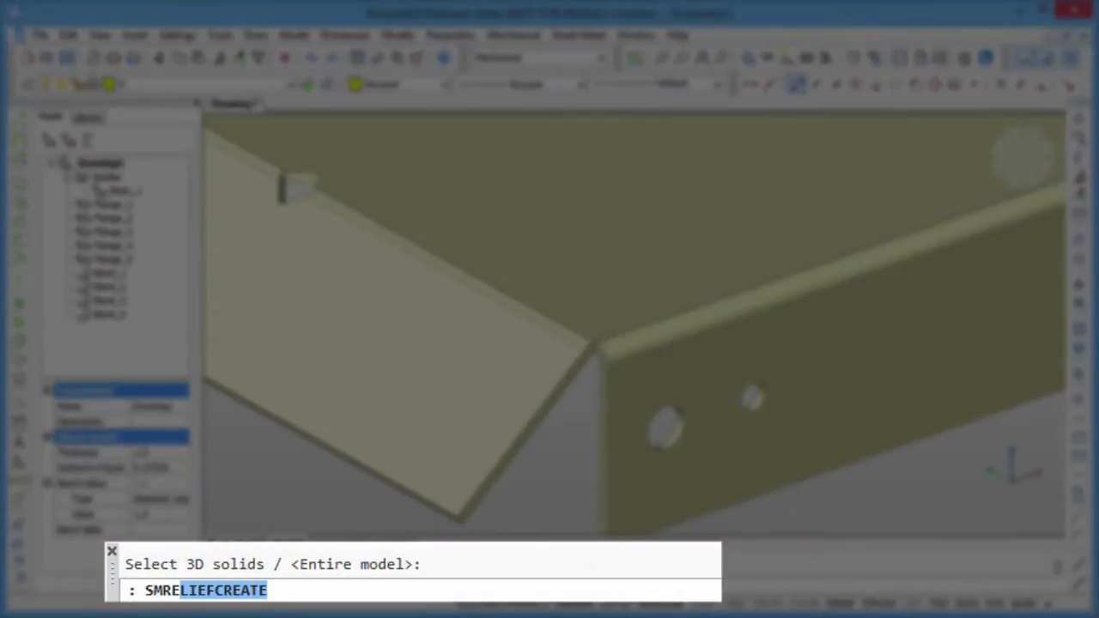
- Create reliefs on the sheet metal part with SMRELIEFCREATE, using a relief size to bend radius ratio of 1.5
key("Return")
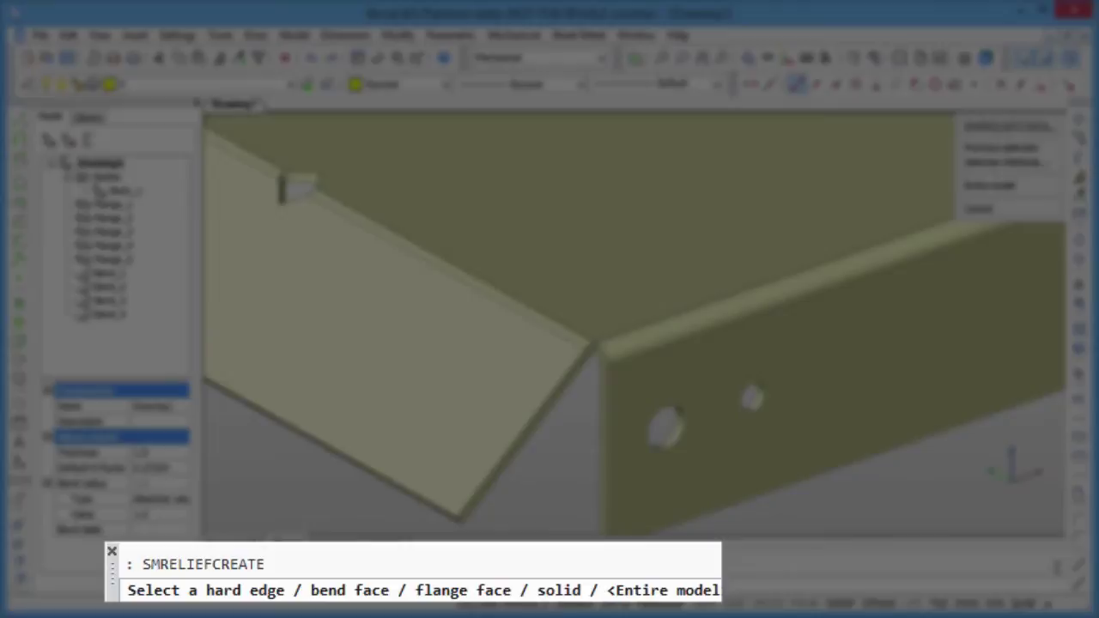
left_click(1022, 157)
type("1")
key("Return")
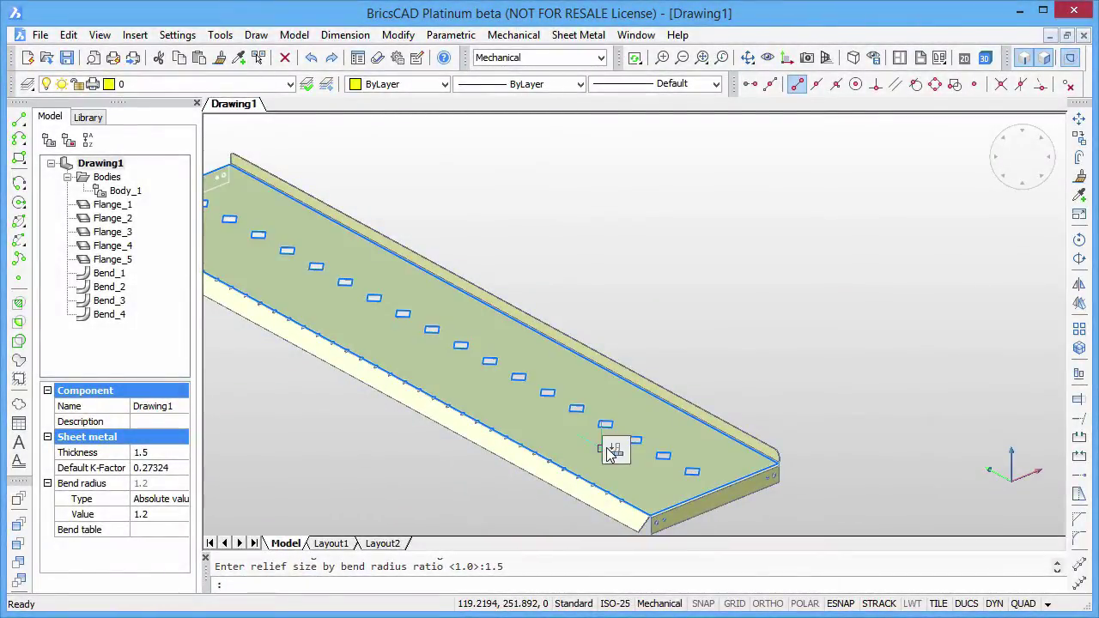
- Unfold the part from its large perforated flange, place the flat pattern beside it and examine the relief at its corner
left_click(609, 452)
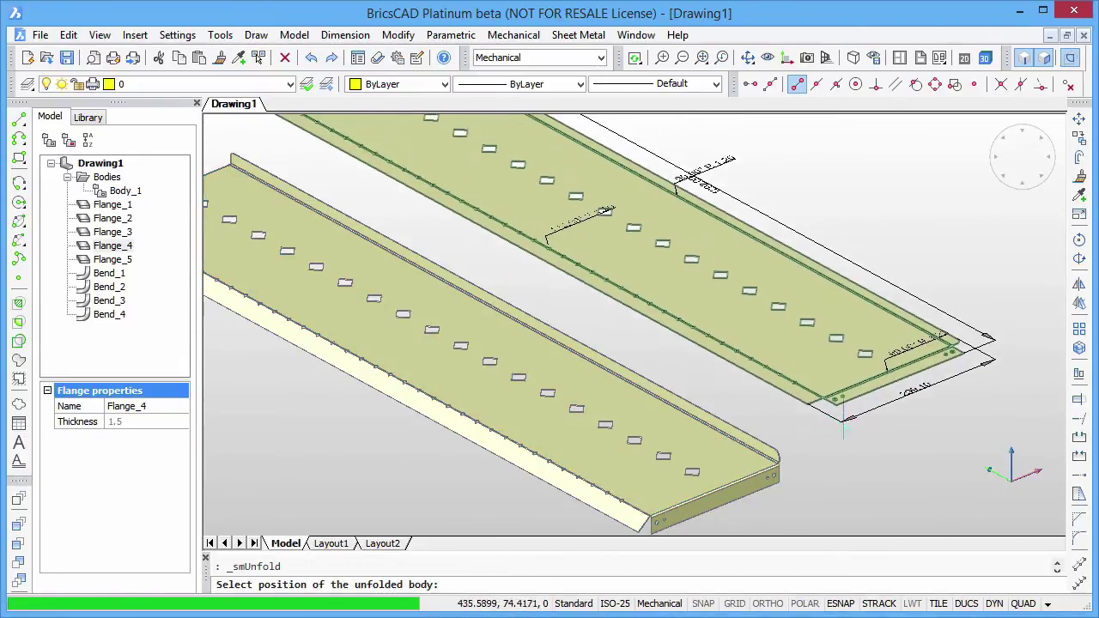
left_click(850, 391)
scroll(915, 559, "up", 8)
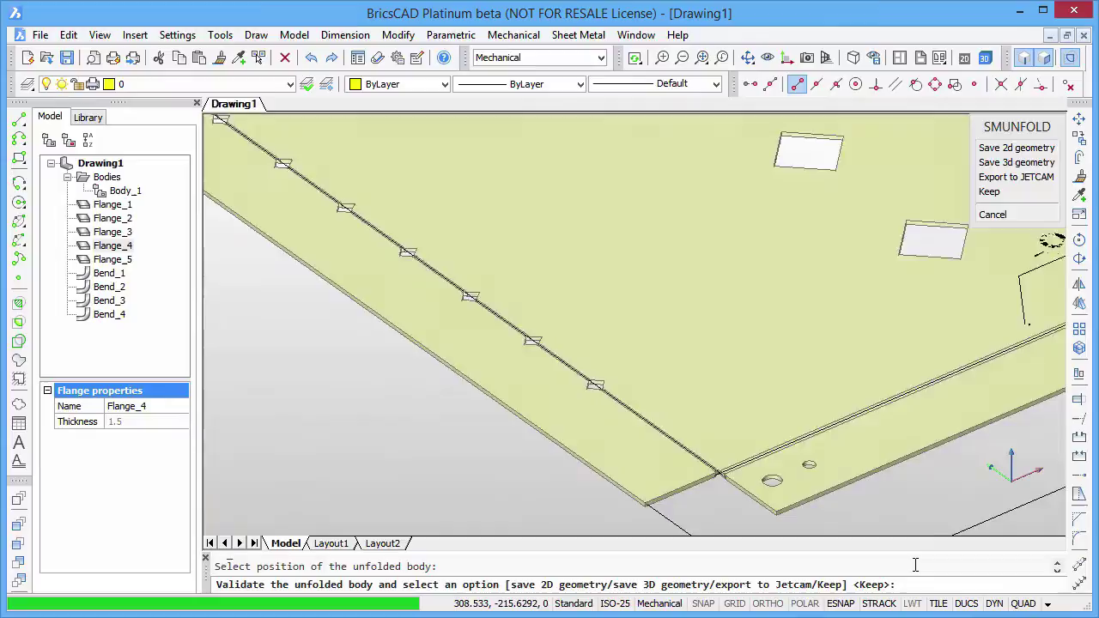
scroll(916, 565, "up", 4)
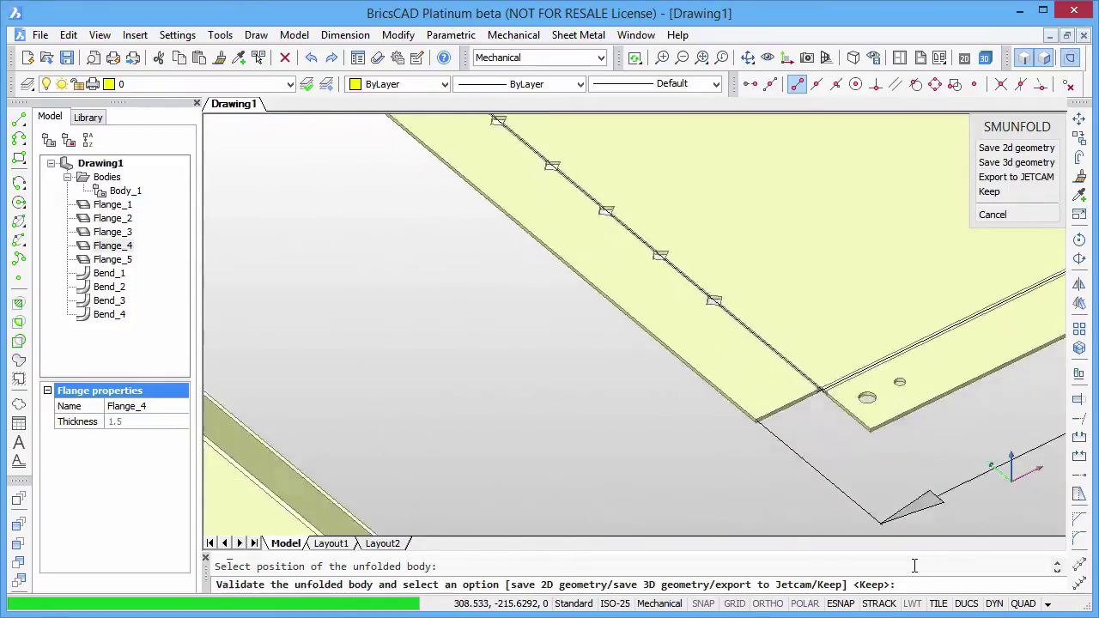
- Export the unfolded body to JetCAM, replacing the existing Drawing1_unfold.dxf
left_click(1016, 177)
left_click(671, 461)
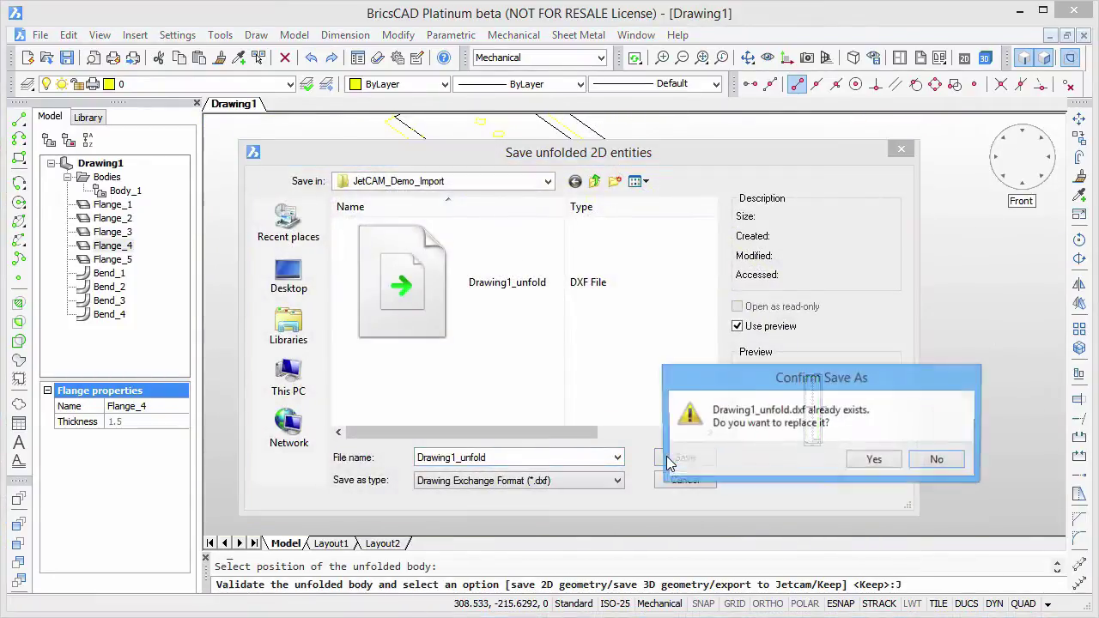
left_click(870, 462)
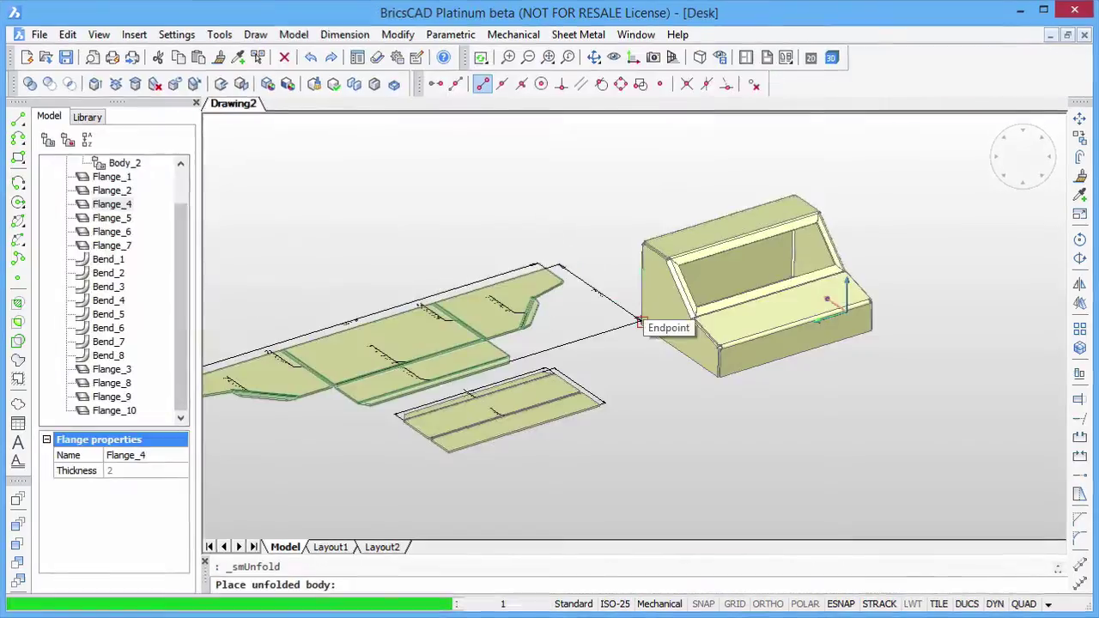
- Place the desk housing's unfolded body in front of the folded desk and keep it in the drawing
left_click(642, 318)
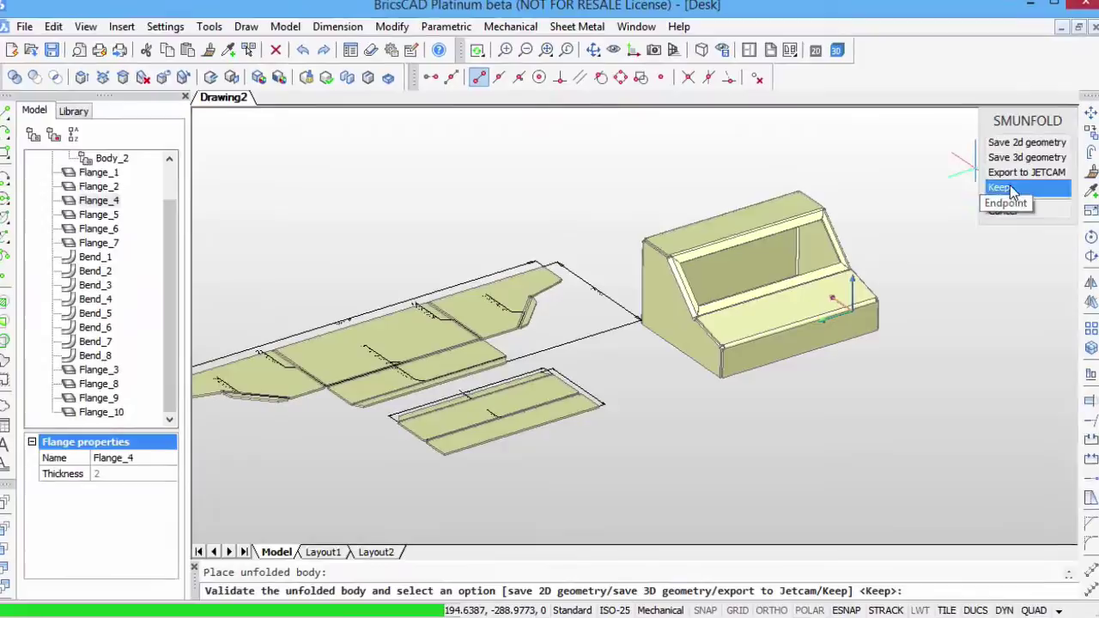
left_click(1003, 189)
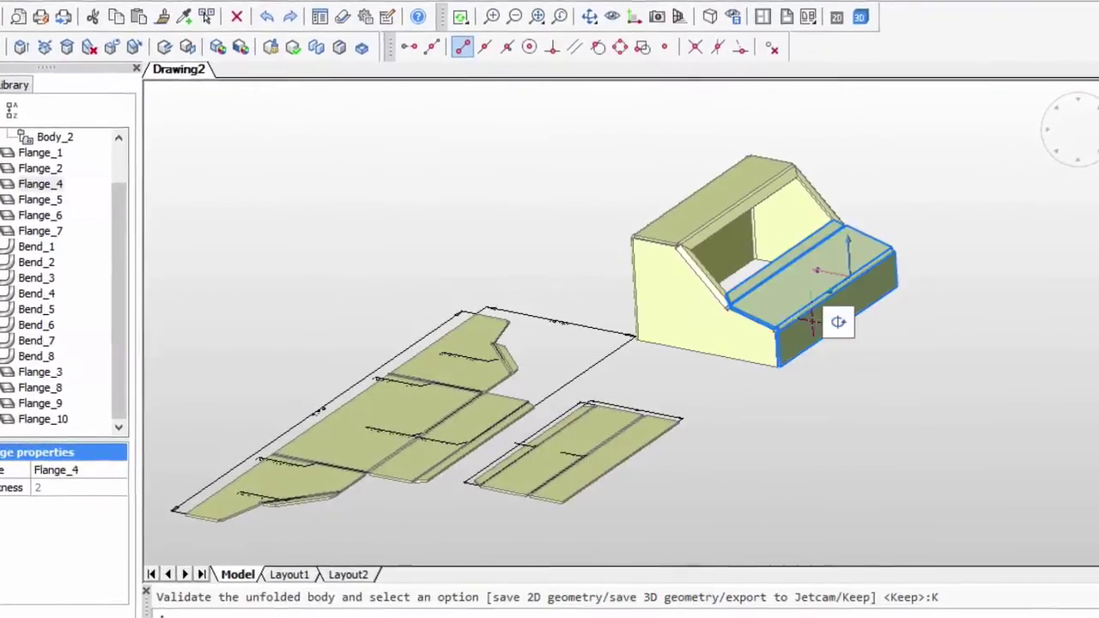
- Move the desk's front panel body outward, away from the main housing
left_click(870, 323)
left_click(822, 409)
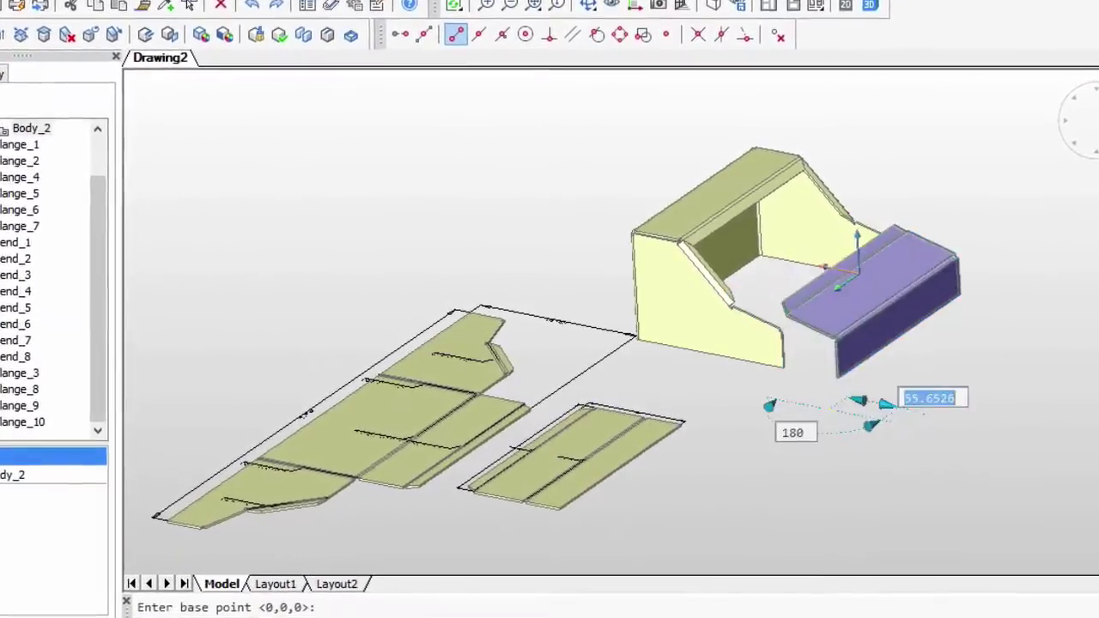
left_click(900, 426)
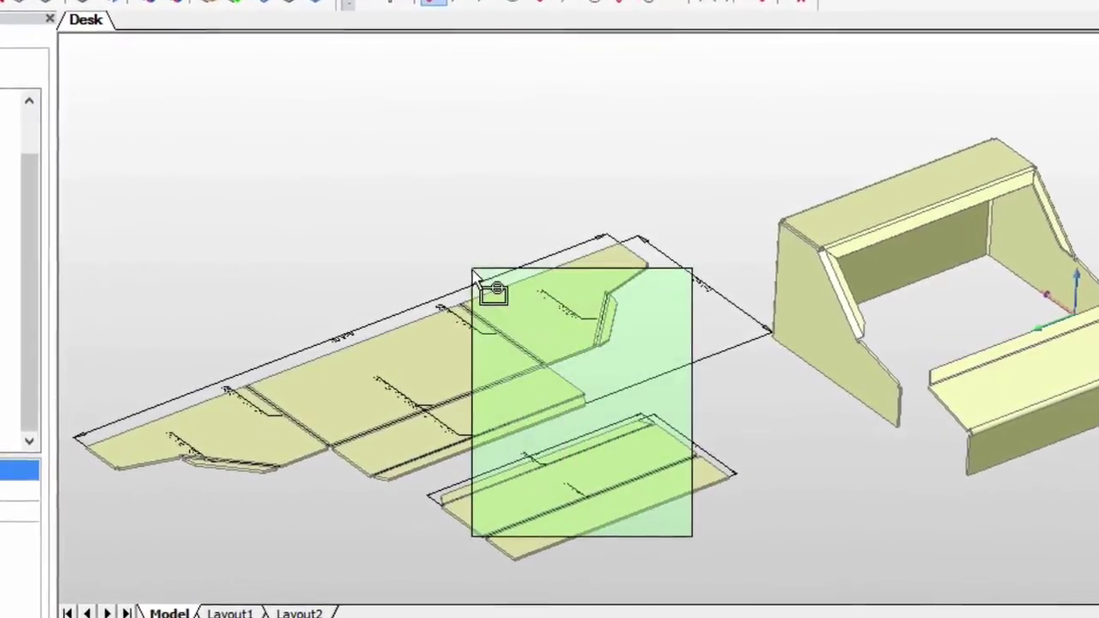
- Delete both unfolded bodies together with their dimensions and bend annotations
left_click(475, 265)
key("Delete")
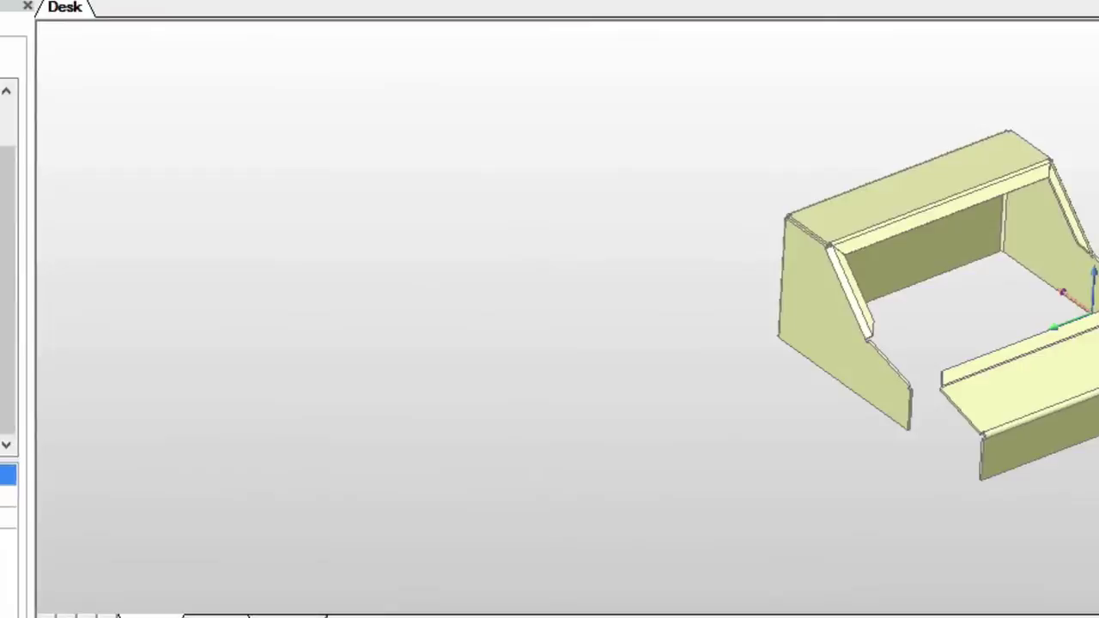
- Unfold the desk's main housing from its top flange
middle_click(517, 209)
middle_click(517, 209)
mouse_move(480, 127)
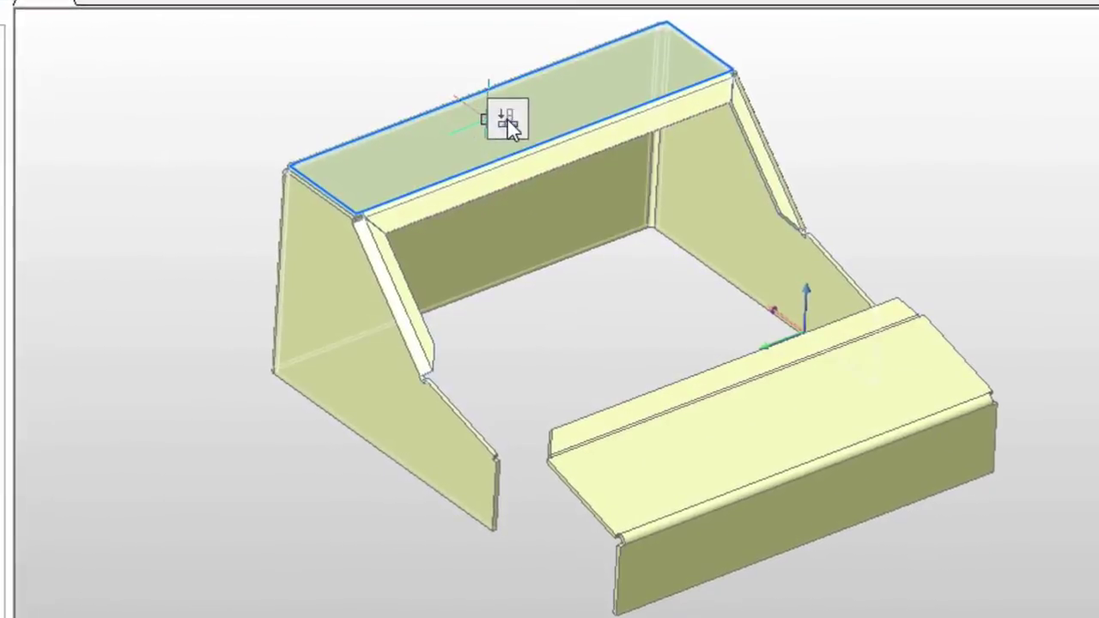